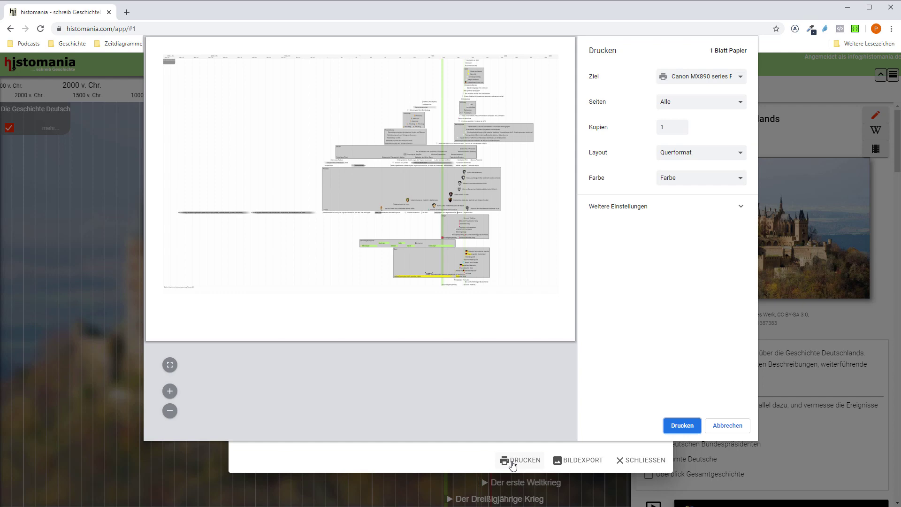
Step: Check the system print dialog and preview the printout in Hochformat layout, cancel printing, and close the export settings
{"action": "key", "text": "ctrl+shift+p"}
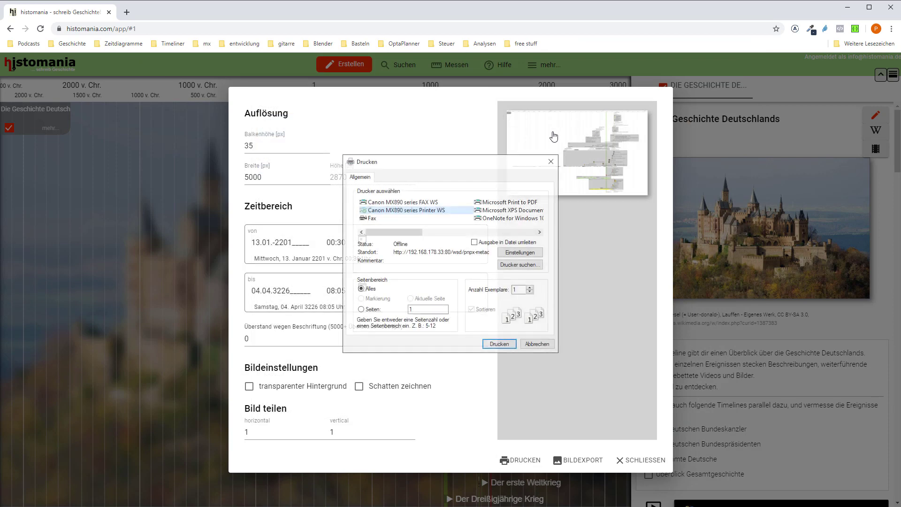
{"action": "key", "text": "Escape"}
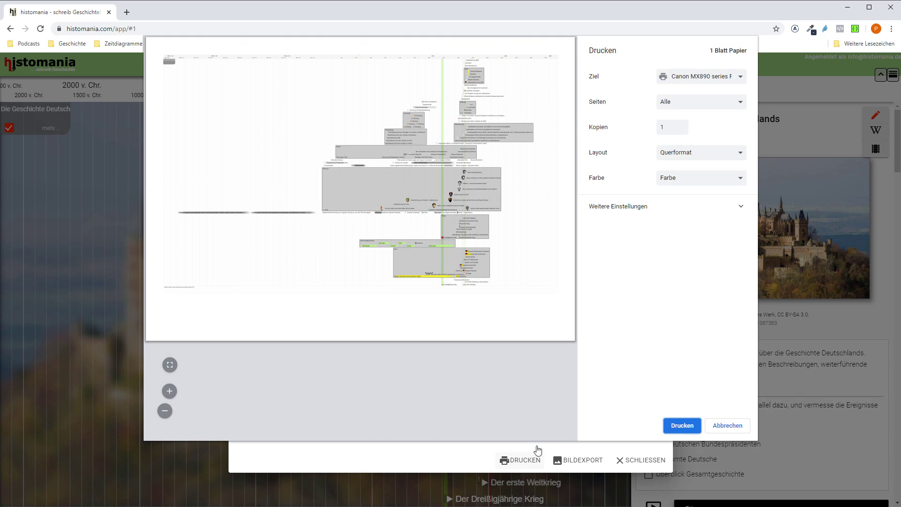
{"action": "left_click", "coordinate": [678, 154]}
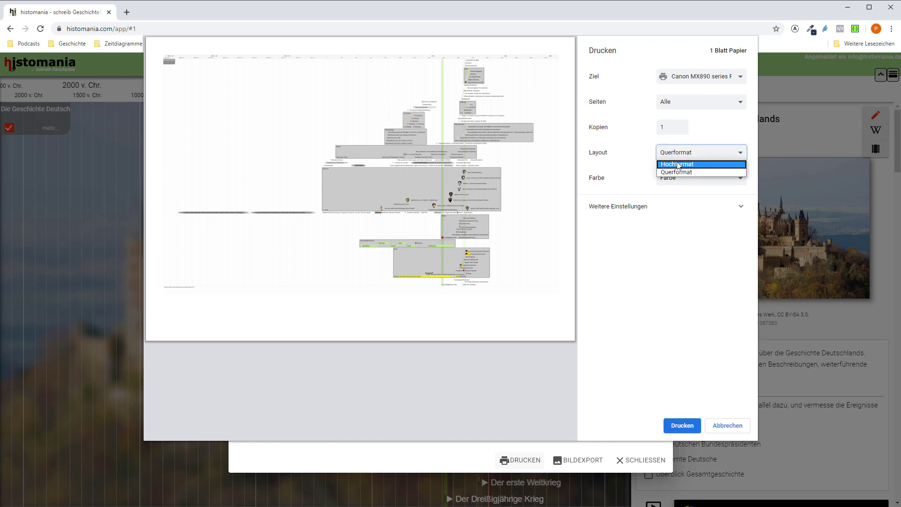
{"action": "left_click", "coordinate": [678, 163]}
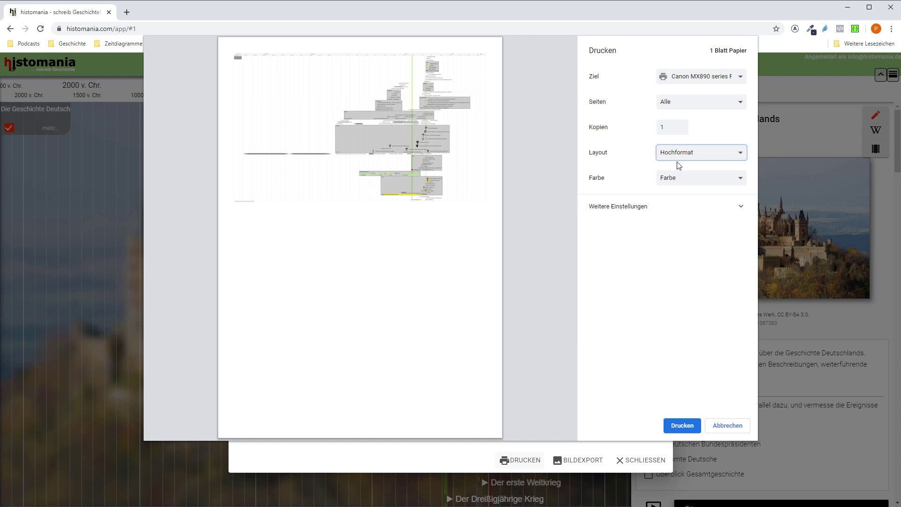
{"action": "left_click", "coordinate": [727, 425]}
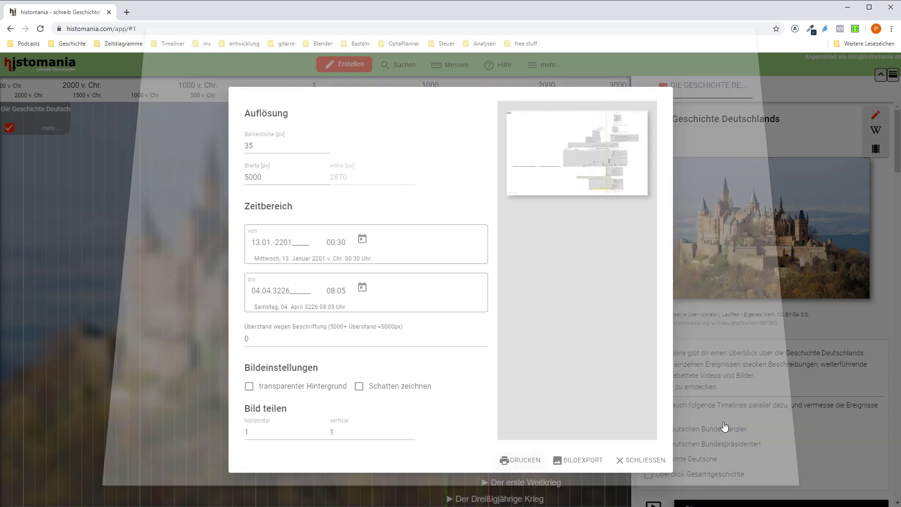
{"action": "left_click", "coordinate": [643, 463]}
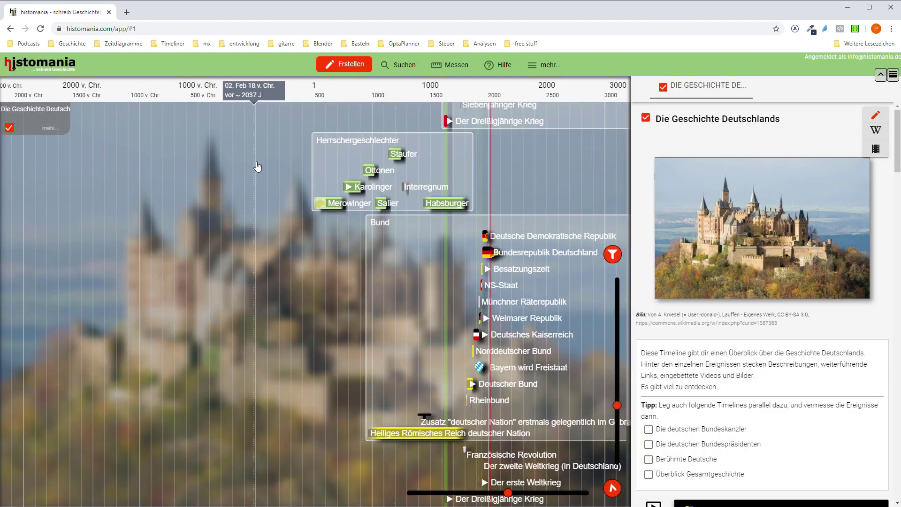
Step: Filter out the two single events "Einwanderung der indoeuropäischen Völker nach Europa" and "Ausbreitung der Germanen über Skandinavien" from the timeline
{"action": "scroll", "coordinate": [267, 297], "scroll_direction": "up", "scroll_amount": 5}
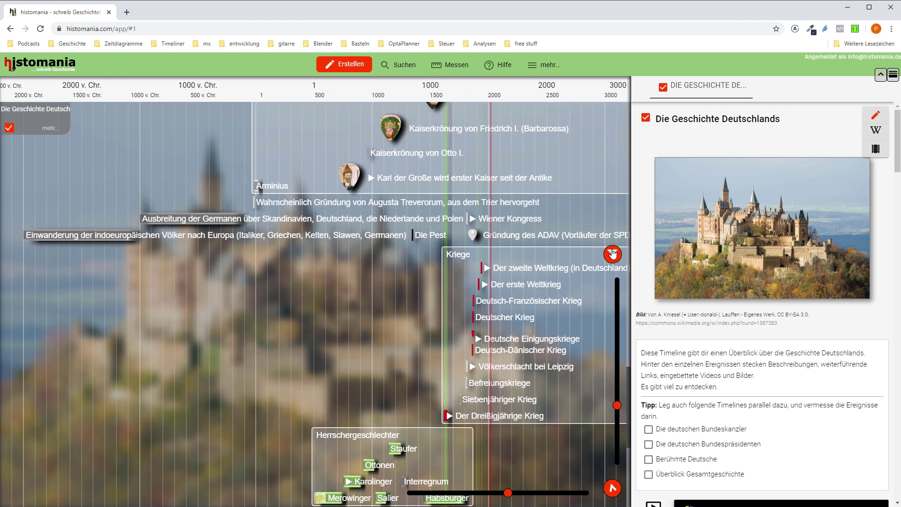
{"action": "left_click", "coordinate": [612, 254]}
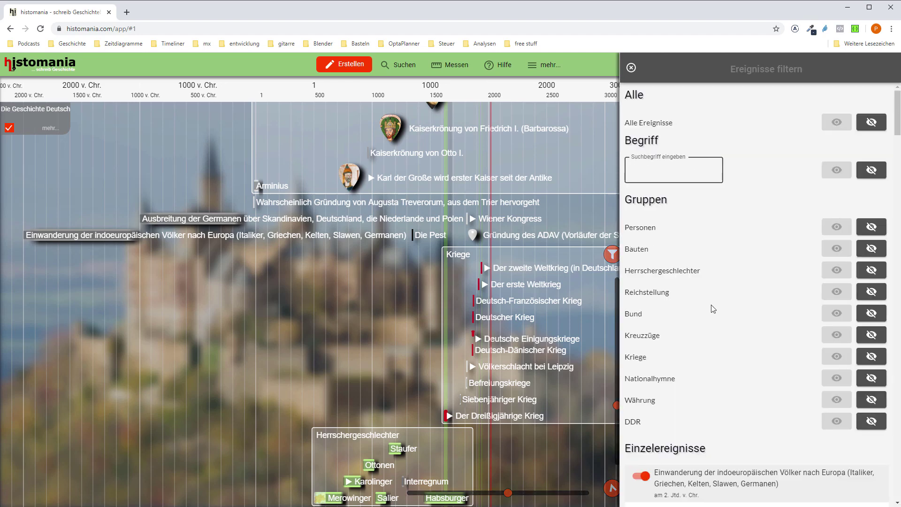
{"action": "scroll", "coordinate": [713, 308], "scroll_direction": "down", "scroll_amount": 5}
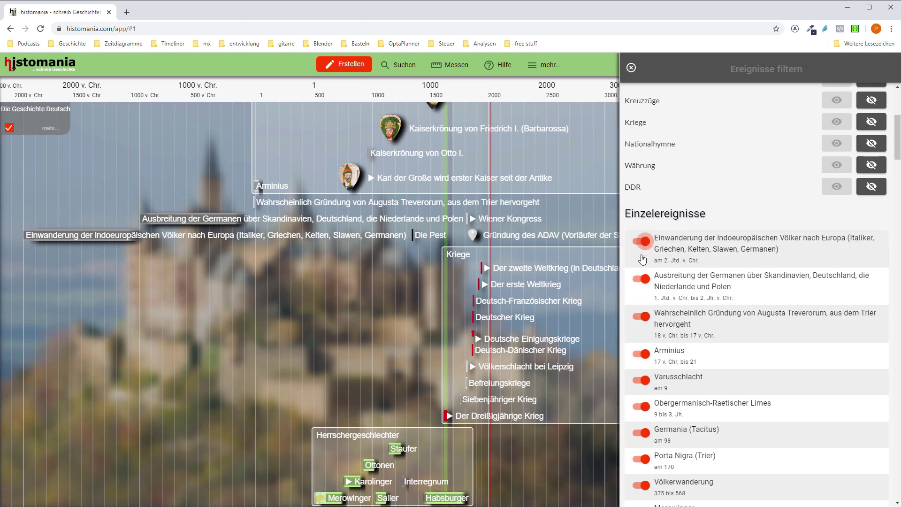
{"action": "left_click", "coordinate": [642, 257]}
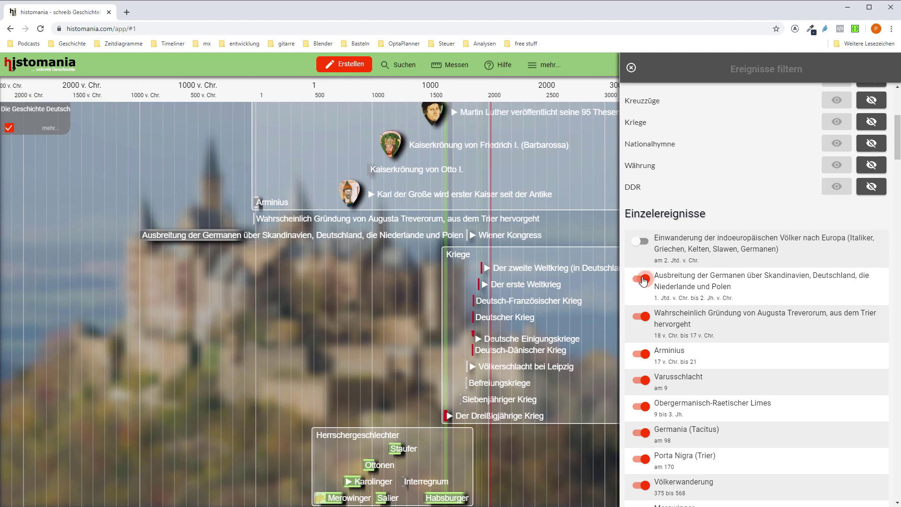
{"action": "left_click", "coordinate": [644, 281]}
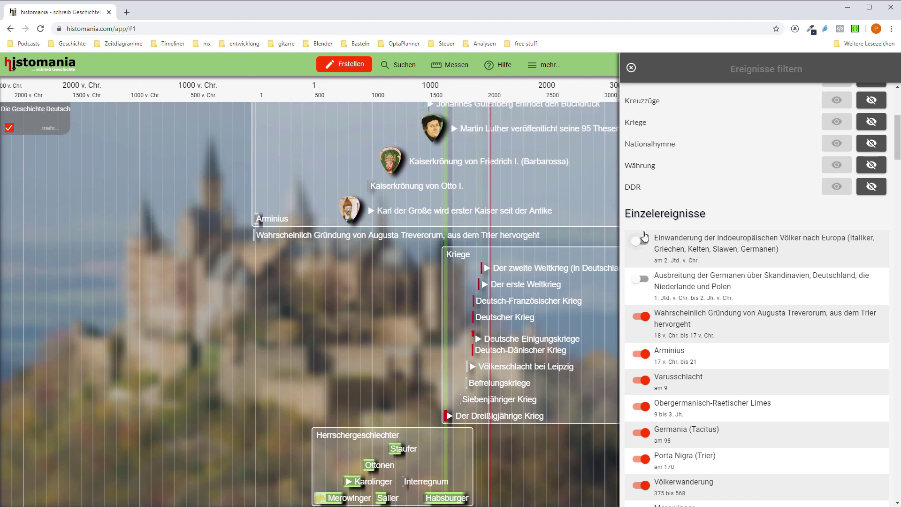
{"action": "left_click", "coordinate": [631, 69]}
Step: Export the filtered timeline as an image with the preset print and image export settings, and dismiss the download notice
{"action": "left_click", "coordinate": [541, 70]}
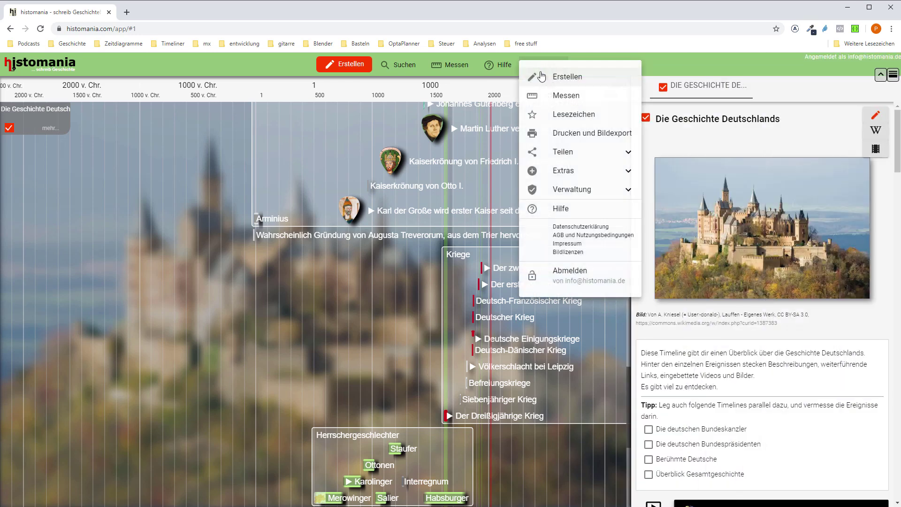
{"action": "left_click", "coordinate": [560, 134]}
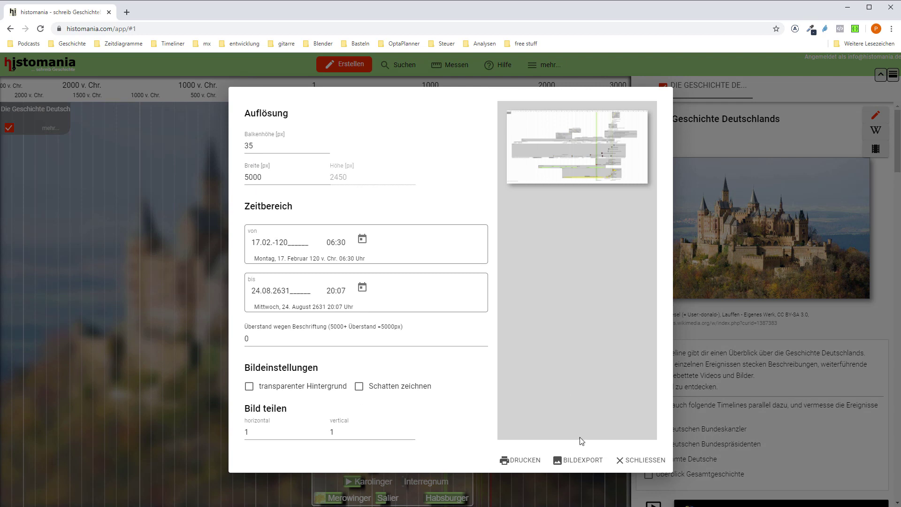
{"action": "left_click", "coordinate": [577, 461]}
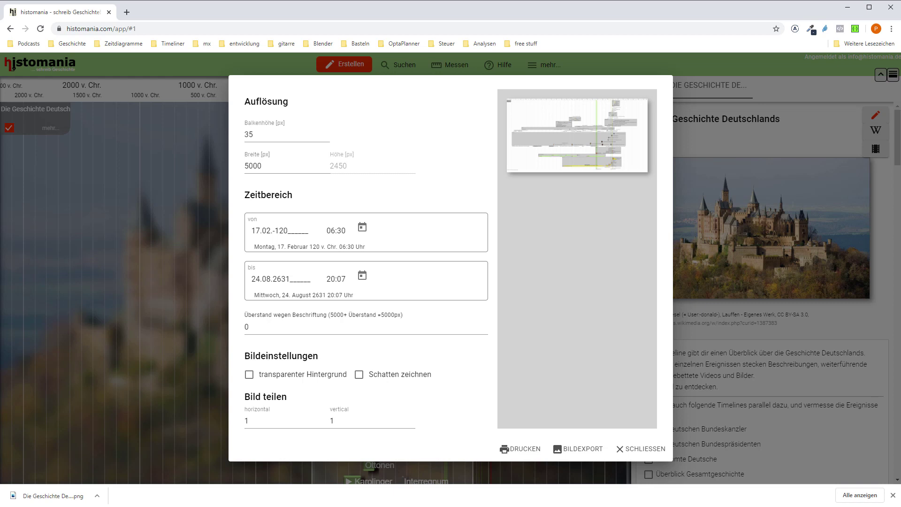
{"action": "left_click", "coordinate": [893, 495]}
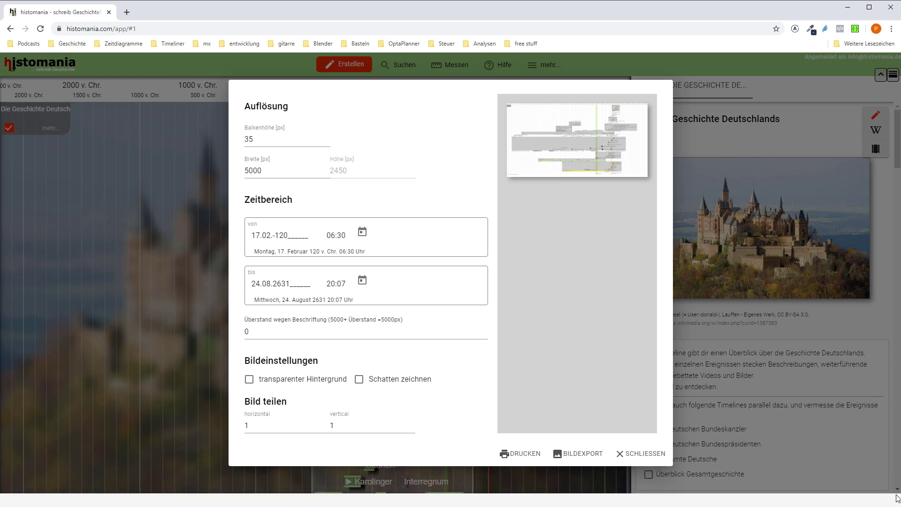
Step: Set the export resolution to a width of 20000 px and a bar height of 80 px
{"action": "left_click", "coordinate": [250, 177]}
{"action": "left_click_drag", "start_coordinate": [250, 177], "coordinate": [244, 177]}
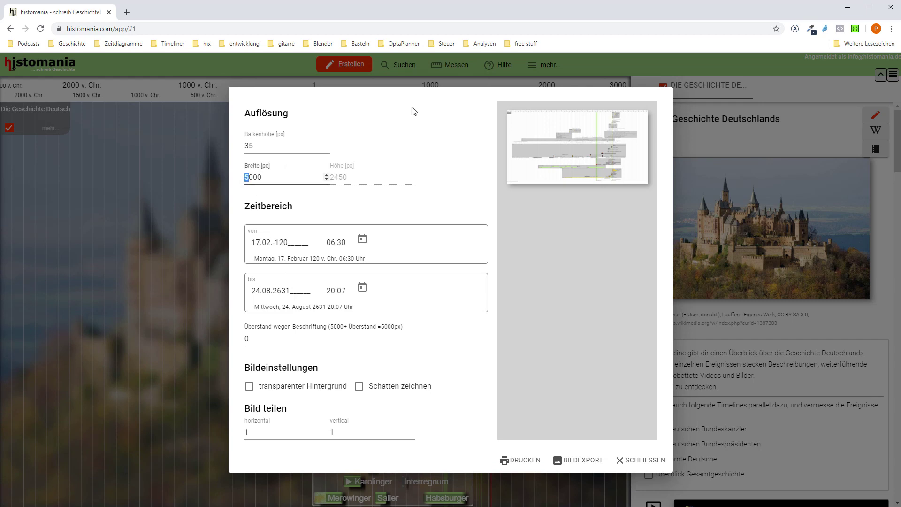
{"action": "type", "text": "20"}
{"action": "left_click", "coordinate": [250, 145]}
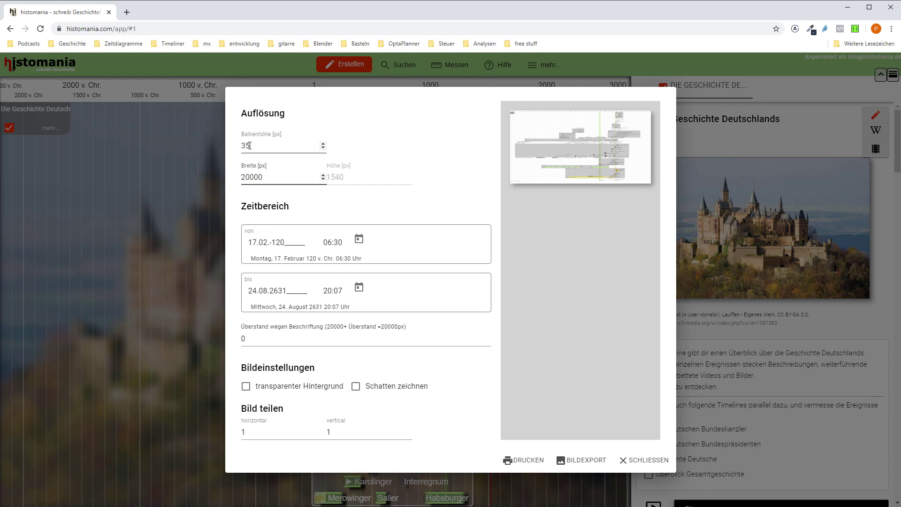
{"action": "double_click", "coordinate": [242, 146]}
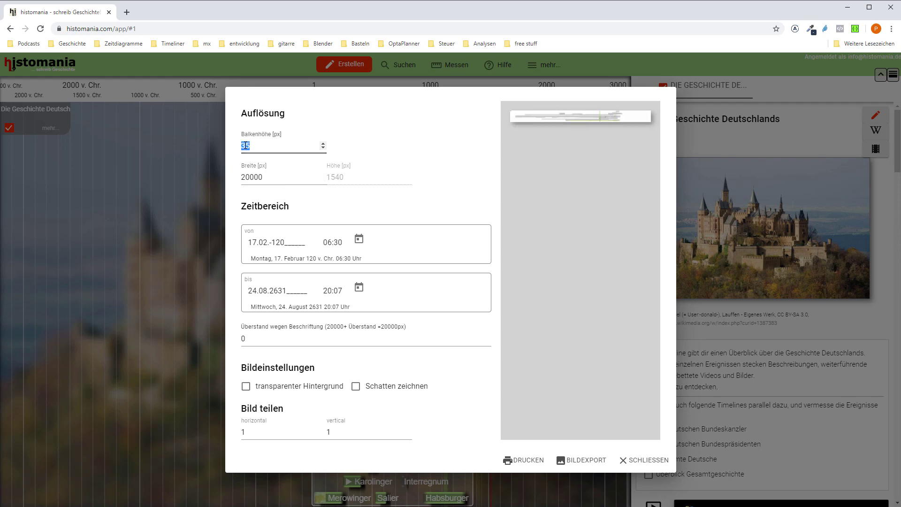
{"action": "type", "text": "80"}
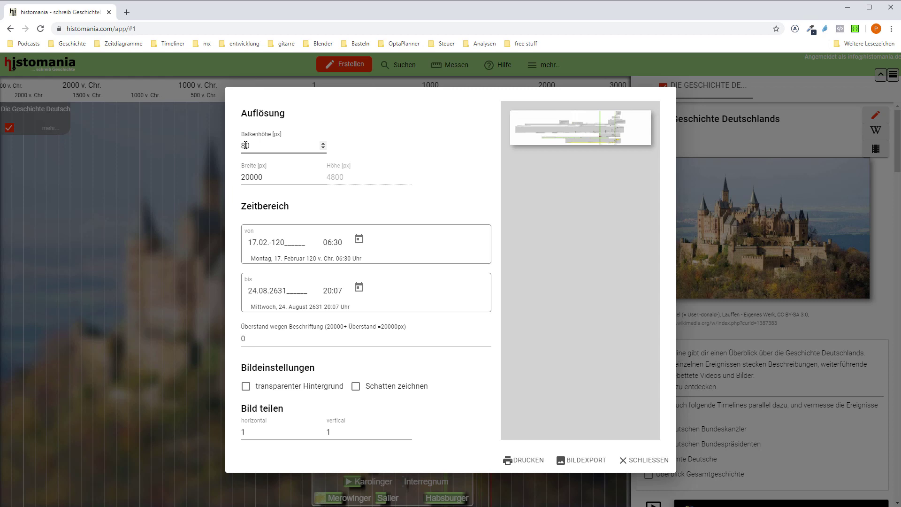
Step: Try a label overhang (Überstand wegen Beschriftung) of 10000 px and reset it to 0
{"action": "left_click", "coordinate": [260, 338]}
{"action": "left_click_drag", "start_coordinate": [253, 338], "coordinate": [231, 342]}
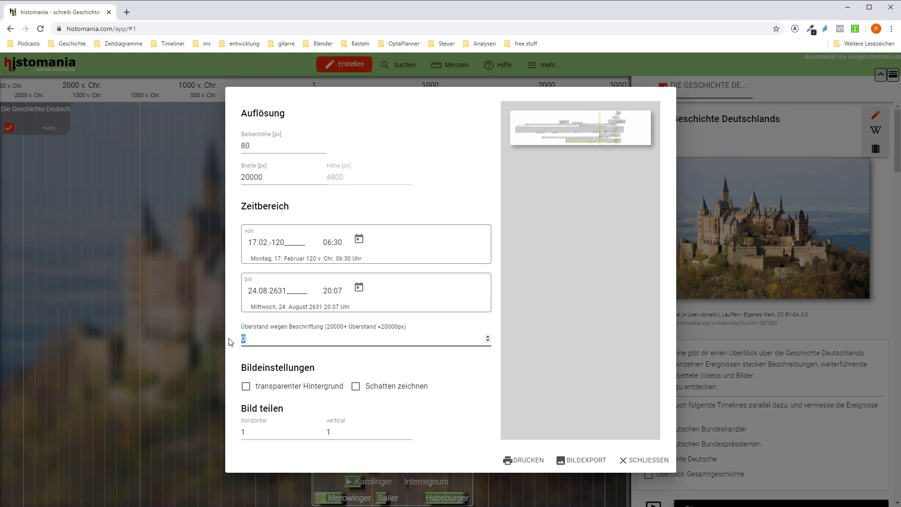
{"action": "type", "text": "10000"}
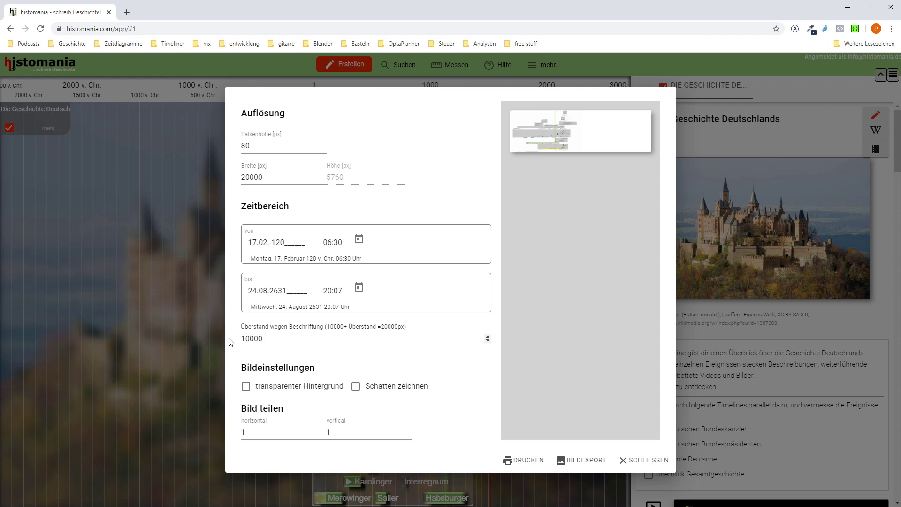
{"action": "left_click_drag", "start_coordinate": [257, 338], "coordinate": [209, 341]}
{"action": "key", "text": "BackSpace"}
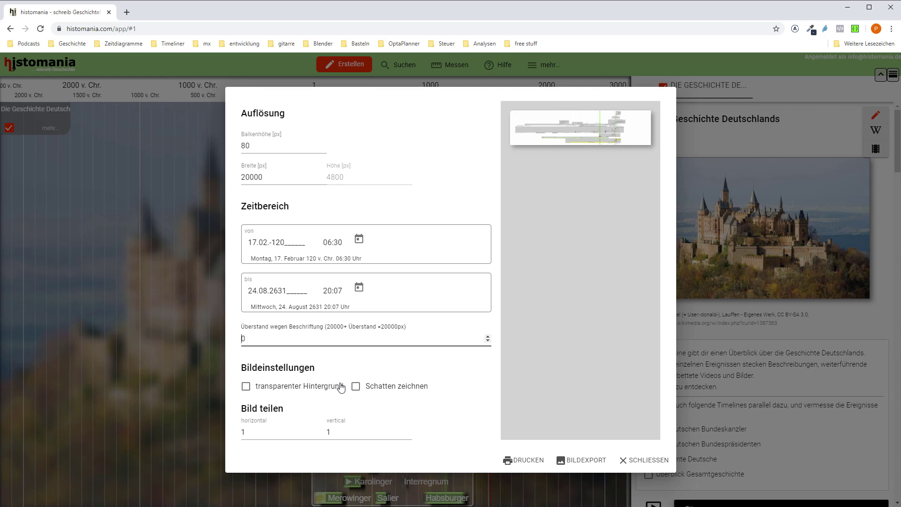
Step: Enable shadow drawing and a transparent background, and export the timeline image
{"action": "left_click", "coordinate": [356, 387]}
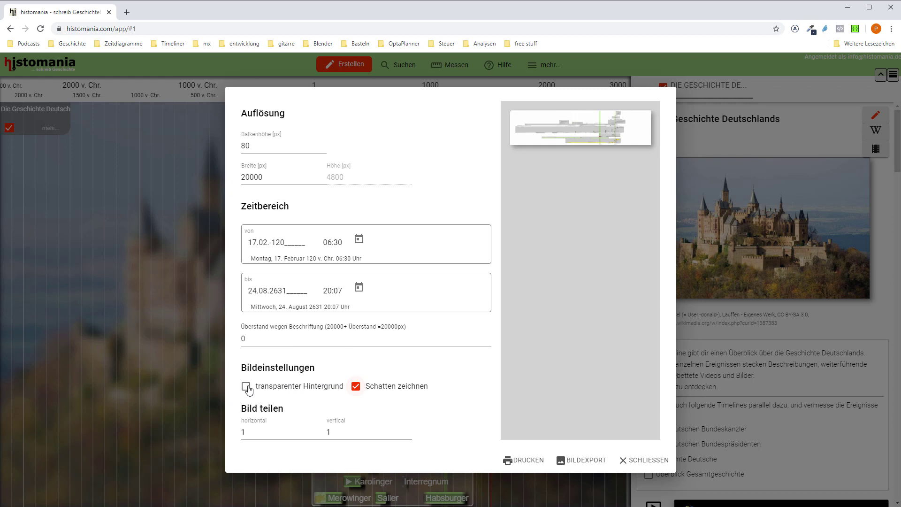
{"action": "left_click", "coordinate": [246, 387]}
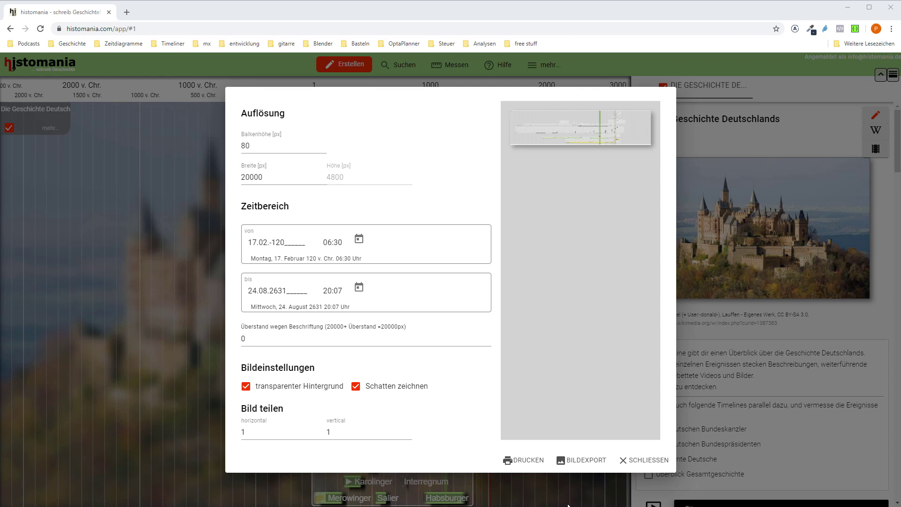
{"action": "left_click", "coordinate": [580, 462]}
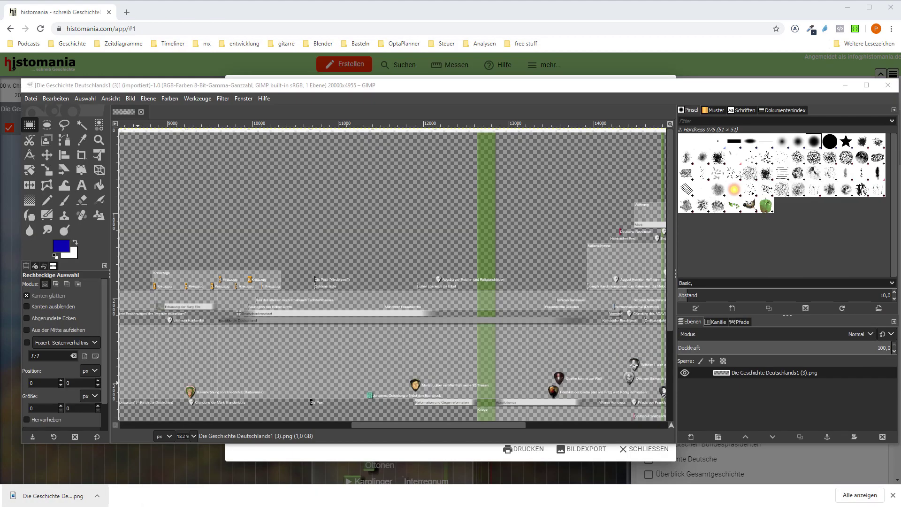
Step: Add DSC08120.JPG from the tmp folder as a layer beneath the exported timeline in GIMP, and minimize the file window
{"action": "left_click_drag", "start_coordinate": [75, 125], "coordinate": [602, 389]}
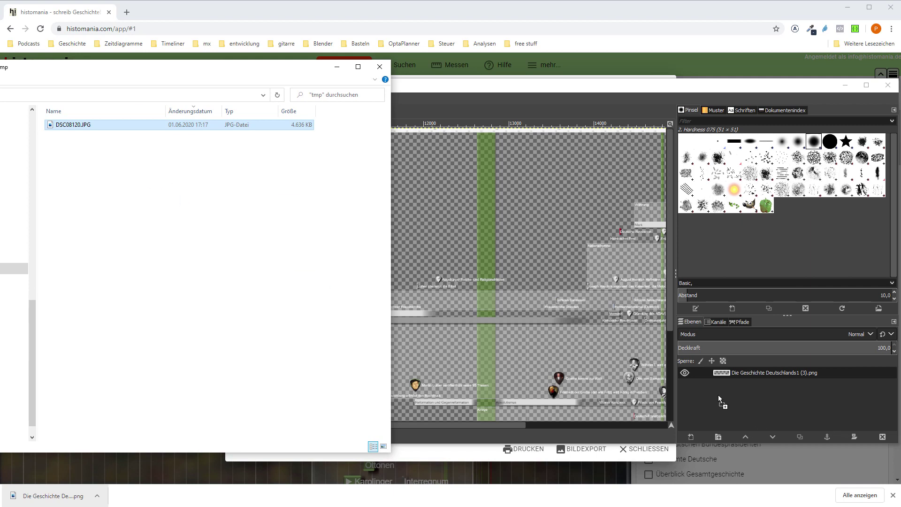
{"action": "left_click_drag", "start_coordinate": [719, 395], "coordinate": [718, 396]}
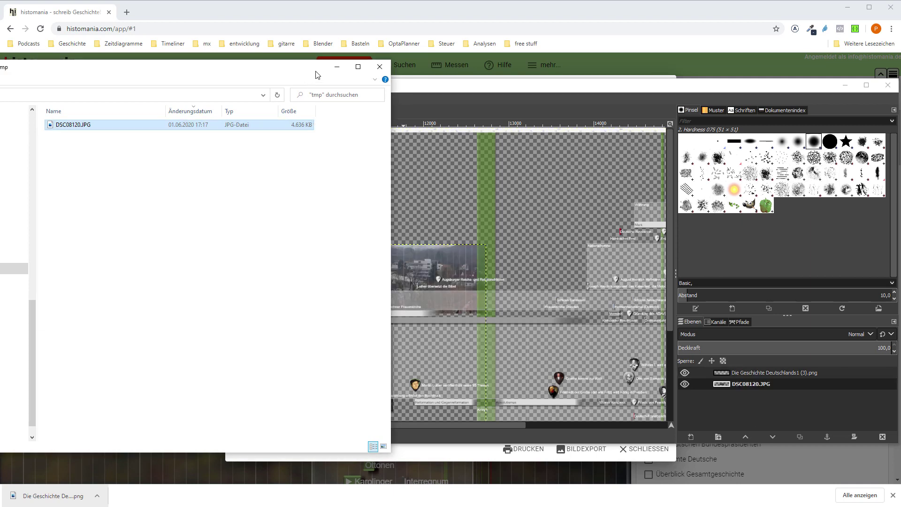
{"action": "left_click", "coordinate": [336, 68]}
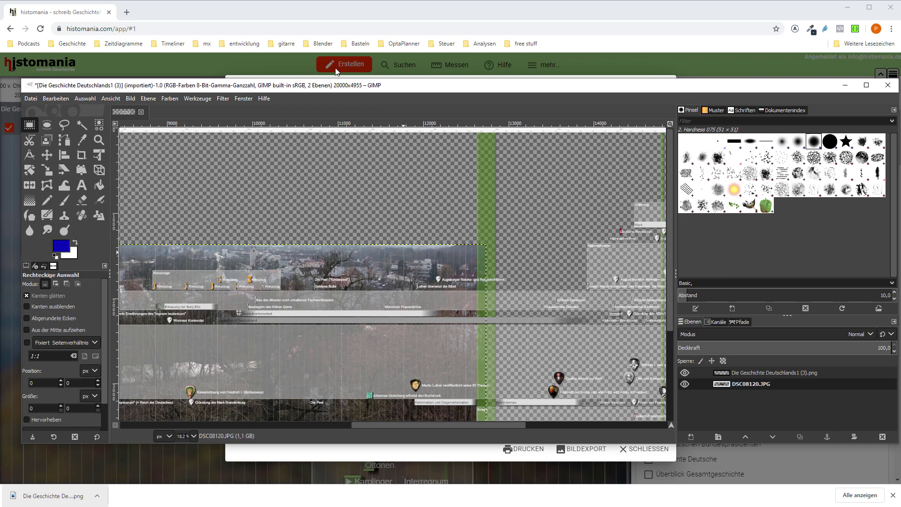
Step: Scale the DSC08120.JPG layer proportionally to a width of 20000 px
{"action": "left_click", "coordinate": [149, 99]}
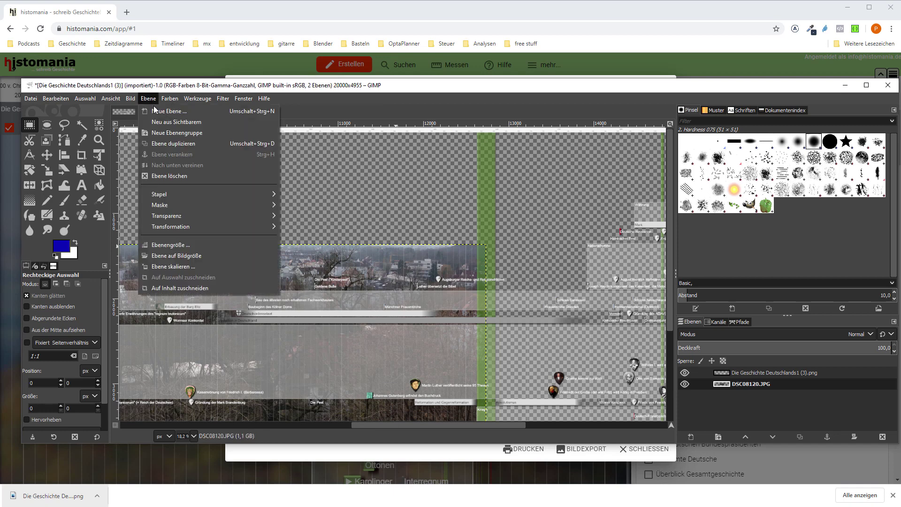
{"action": "left_click", "coordinate": [172, 268]}
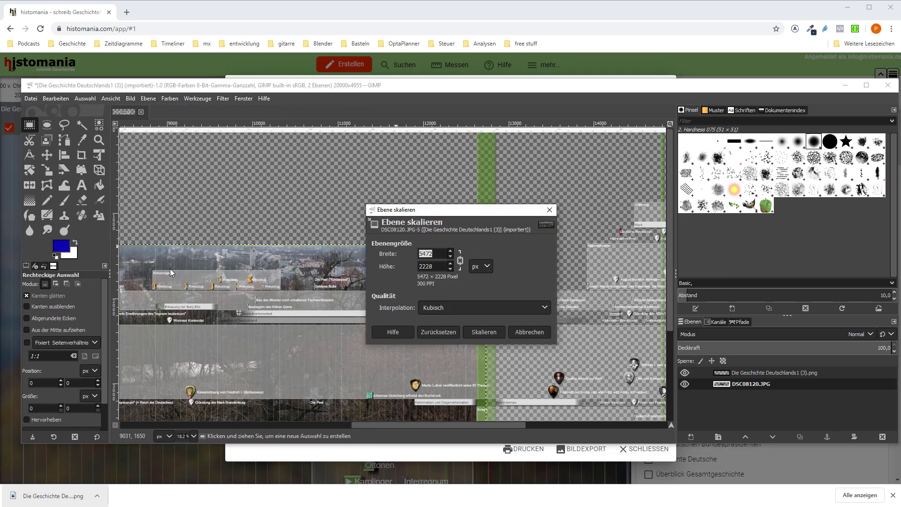
{"action": "type", "text": "20000"}
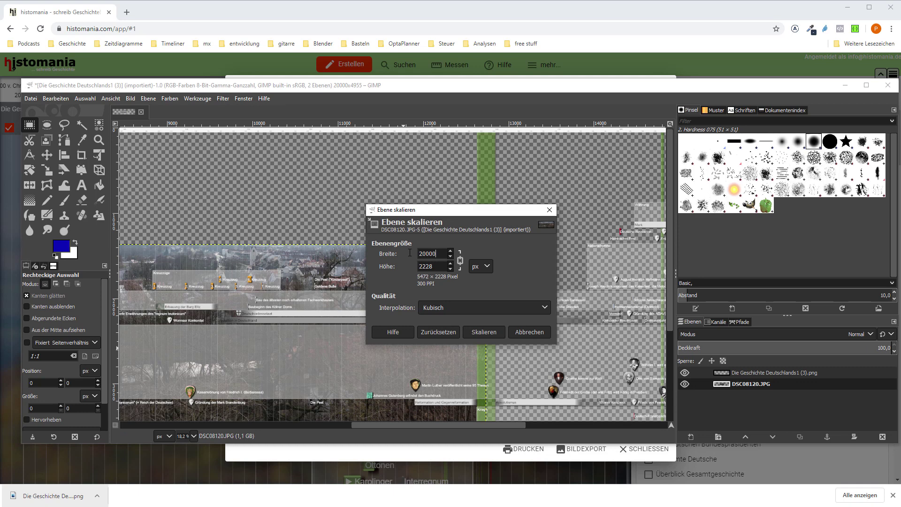
{"action": "left_click", "coordinate": [424, 266]}
{"action": "left_click", "coordinate": [484, 332]}
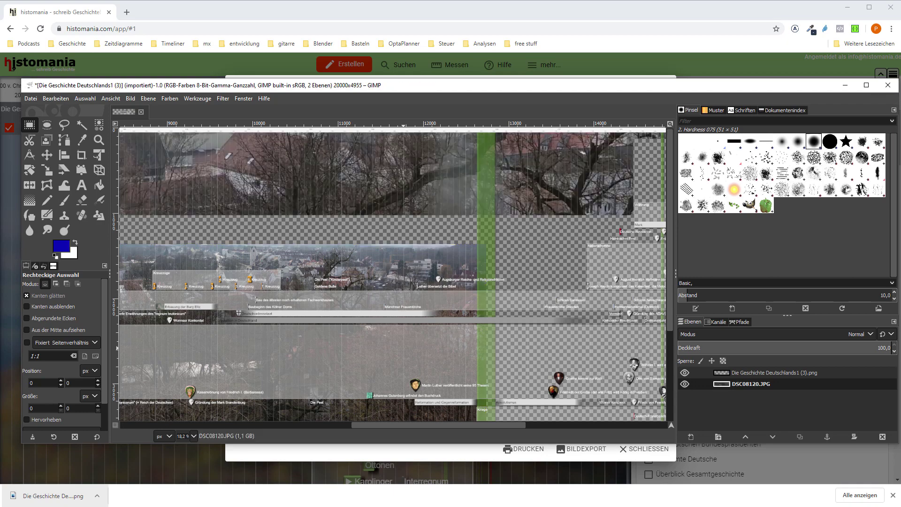
Step: Examine the timeline over the photo background at several scales, and return to the histomania export settings in the browser
{"action": "scroll", "coordinate": [396, 302], "scroll_direction": "down", "scroll_amount": 5}
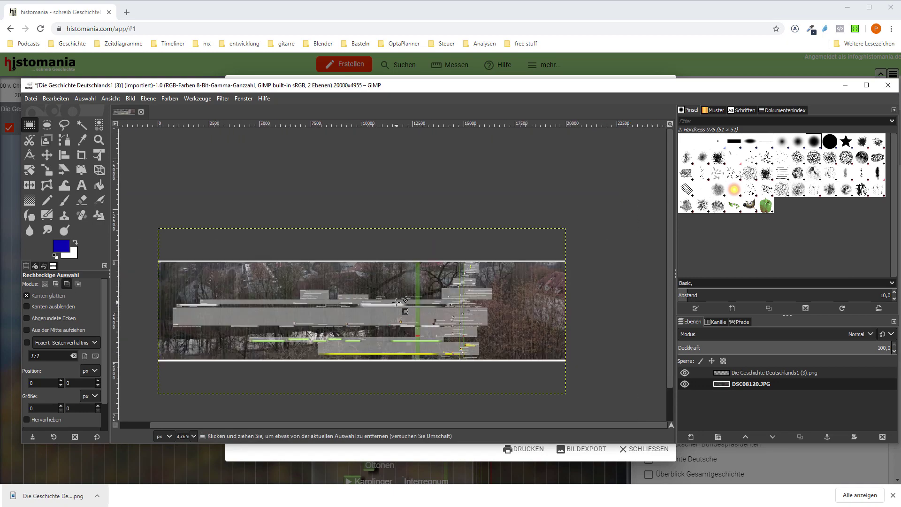
{"action": "scroll", "coordinate": [396, 302], "scroll_direction": "up", "scroll_amount": 6}
{"action": "scroll", "coordinate": [396, 302], "scroll_direction": "up", "scroll_amount": 5}
{"action": "scroll", "coordinate": [405, 306], "scroll_direction": "down", "scroll_amount": 8}
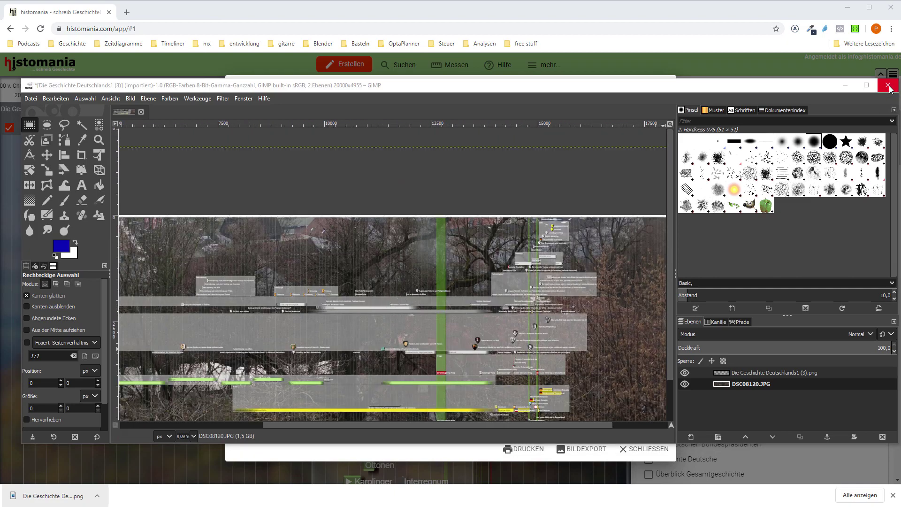
{"action": "key", "text": "alt+Tab"}
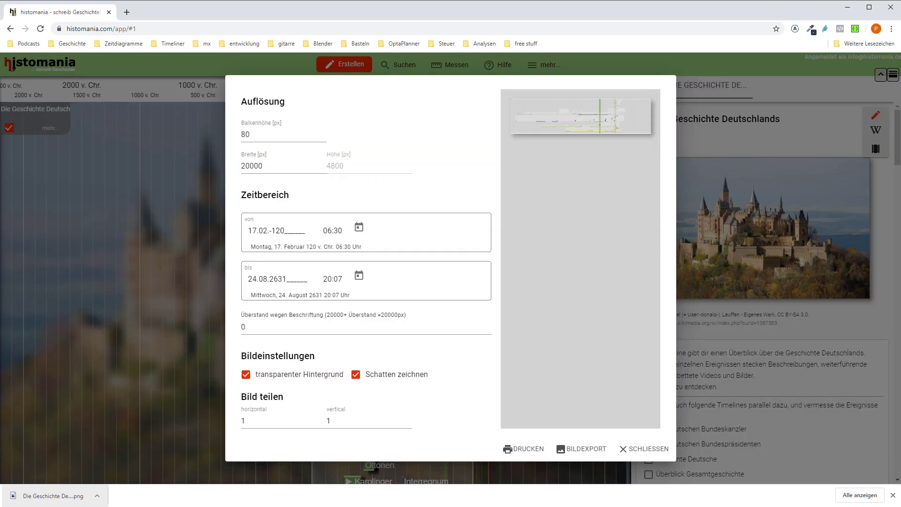
Step: Dismiss the finished download notice, disable the transparent background, and split the timeline image into 2 horizontal parts
{"action": "left_click", "coordinate": [893, 496]}
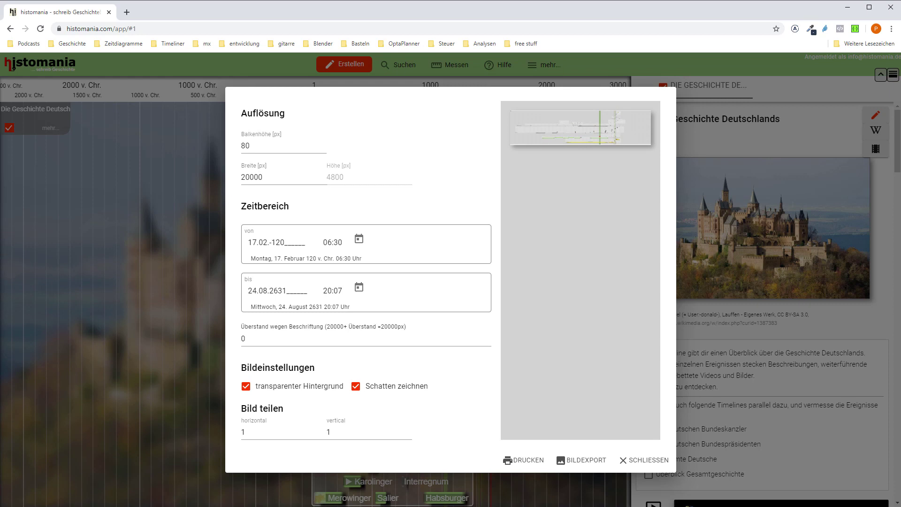
{"action": "left_click", "coordinate": [245, 386]}
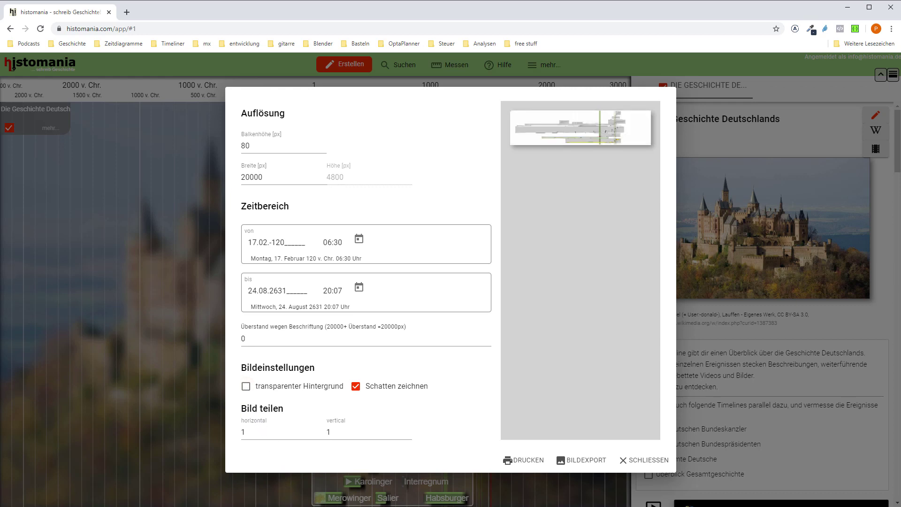
{"action": "left_click", "coordinate": [269, 437]}
Step: Check how the two-part timeline is distributed over the pages in the print preview, and cancel printing
{"action": "left_click", "coordinate": [524, 463]}
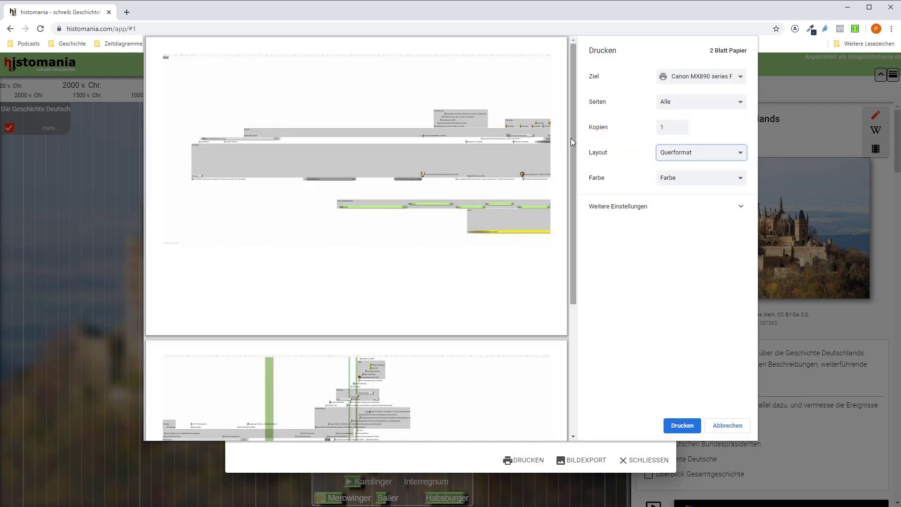
{"action": "left_click_drag", "start_coordinate": [572, 136], "coordinate": [567, 316]}
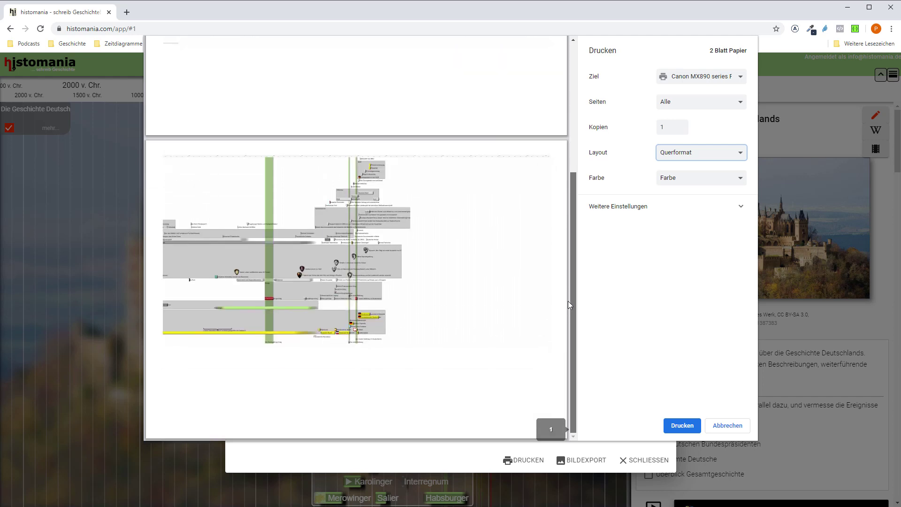
{"action": "left_click_drag", "start_coordinate": [566, 252], "coordinate": [578, 124]}
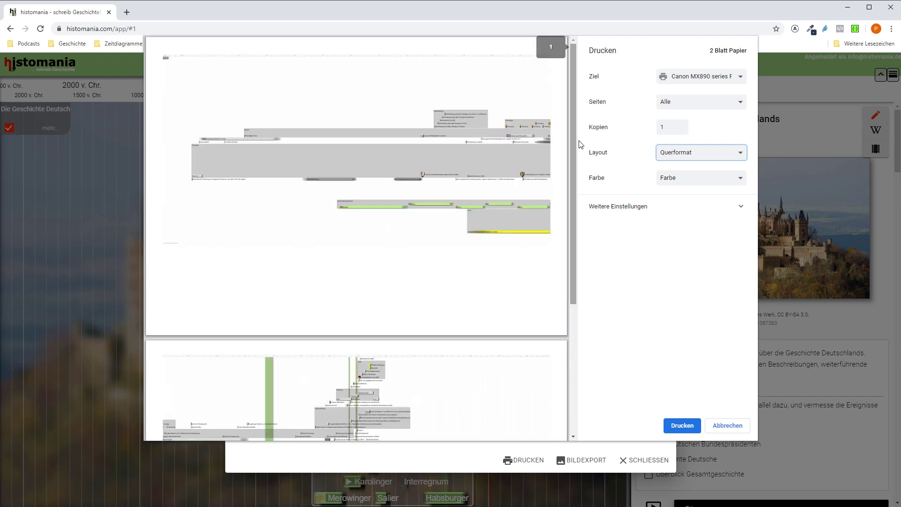
{"action": "left_click", "coordinate": [726, 425]}
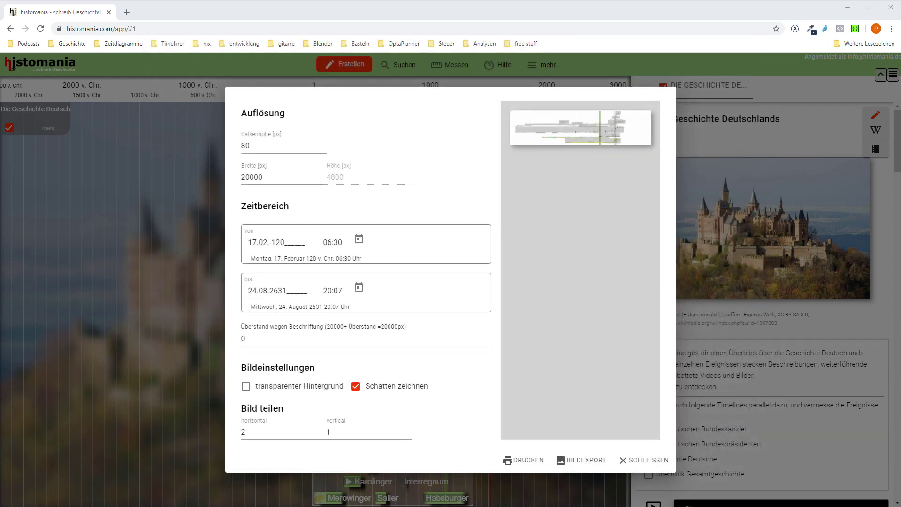
Step: Set the horizontal image split to 4, review all pages in the print preview, and cancel printing
{"action": "left_click_drag", "start_coordinate": [248, 431], "coordinate": [232, 432]}
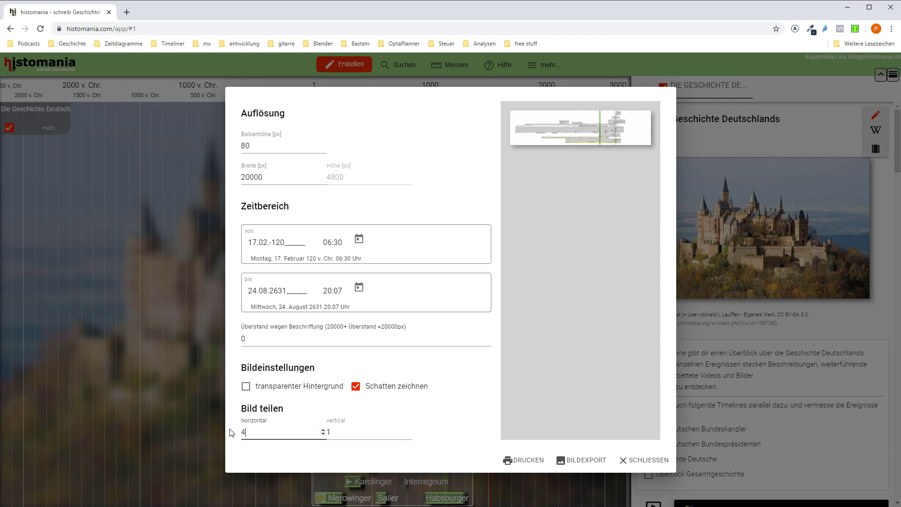
{"action": "left_click", "coordinate": [522, 462]}
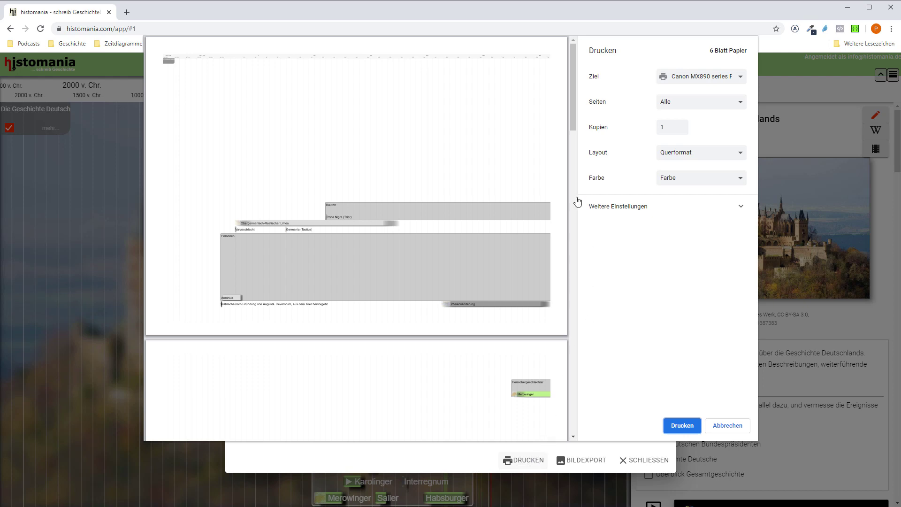
{"action": "left_click_drag", "start_coordinate": [574, 116], "coordinate": [575, 419]}
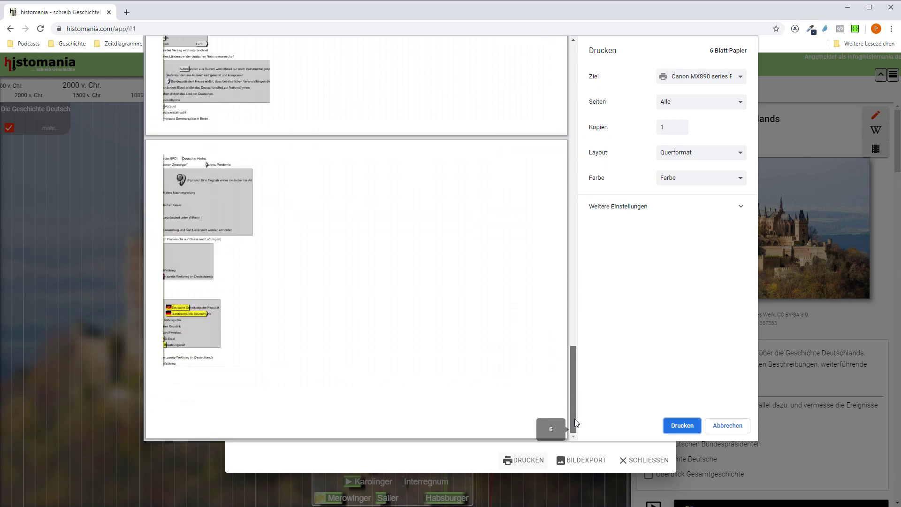
{"action": "left_click", "coordinate": [726, 426]}
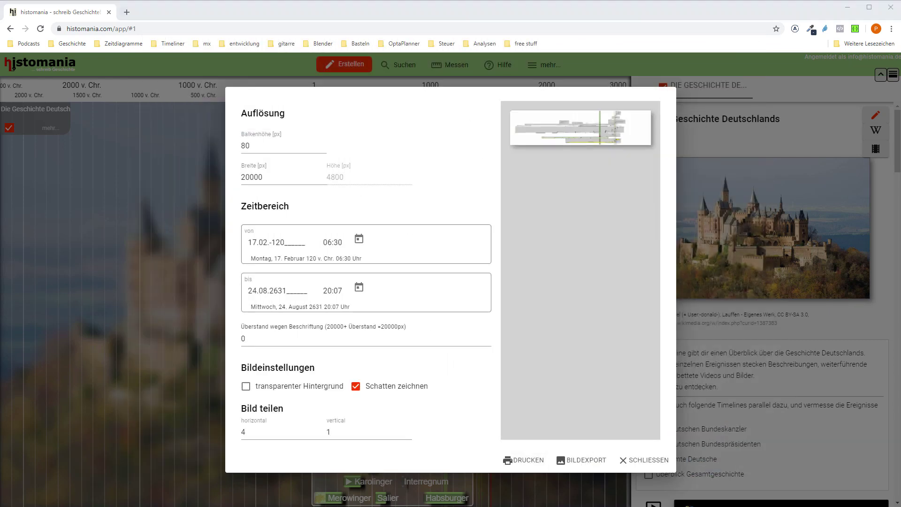
Step: Set the bar height to 55 px and review the timeline's pages through to the last one in the print preview
{"action": "double_click", "coordinate": [241, 146]}
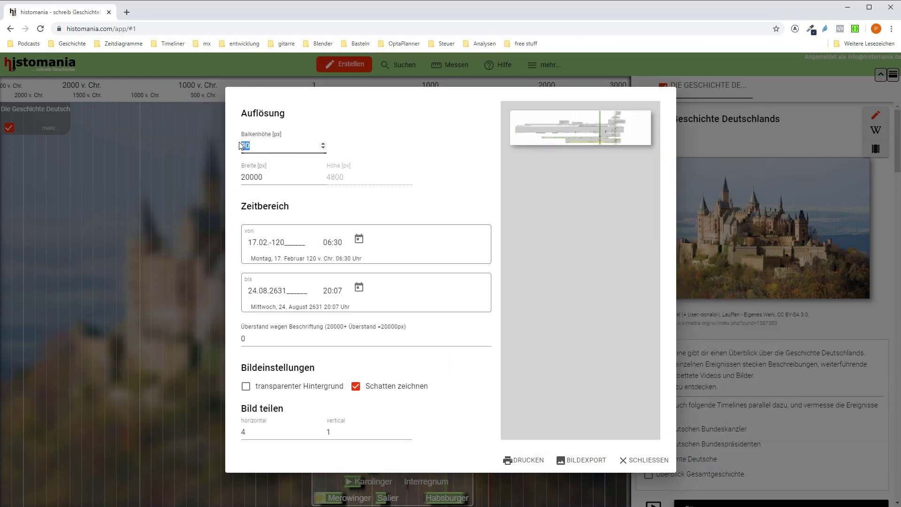
{"action": "type", "text": "55"}
{"action": "left_click", "coordinate": [521, 464]}
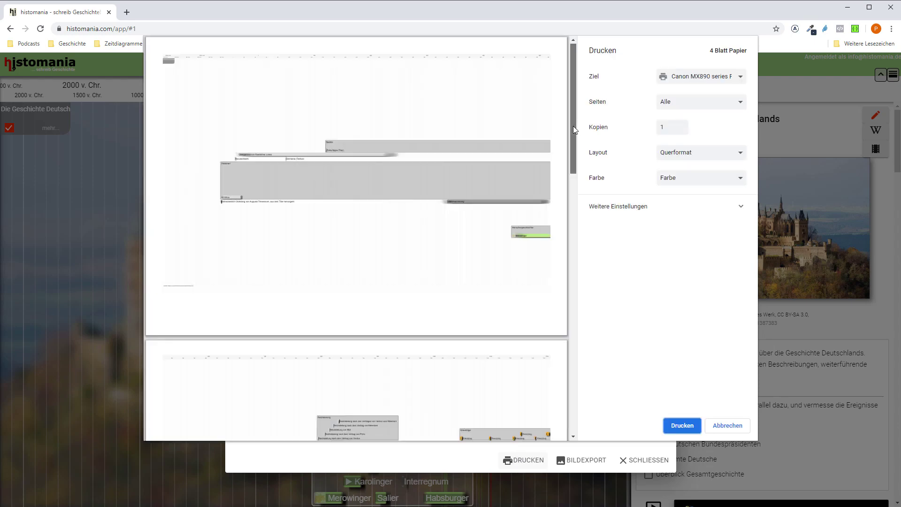
{"action": "left_click_drag", "start_coordinate": [573, 125], "coordinate": [571, 359]}
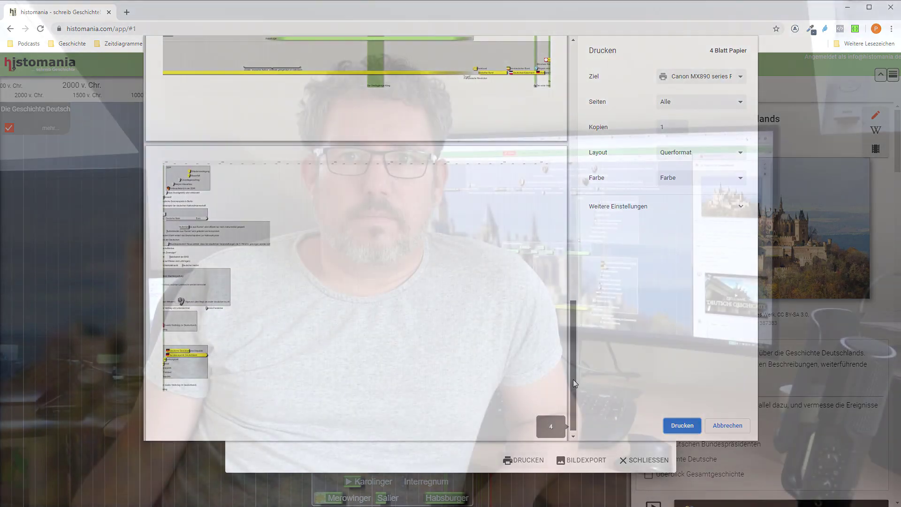